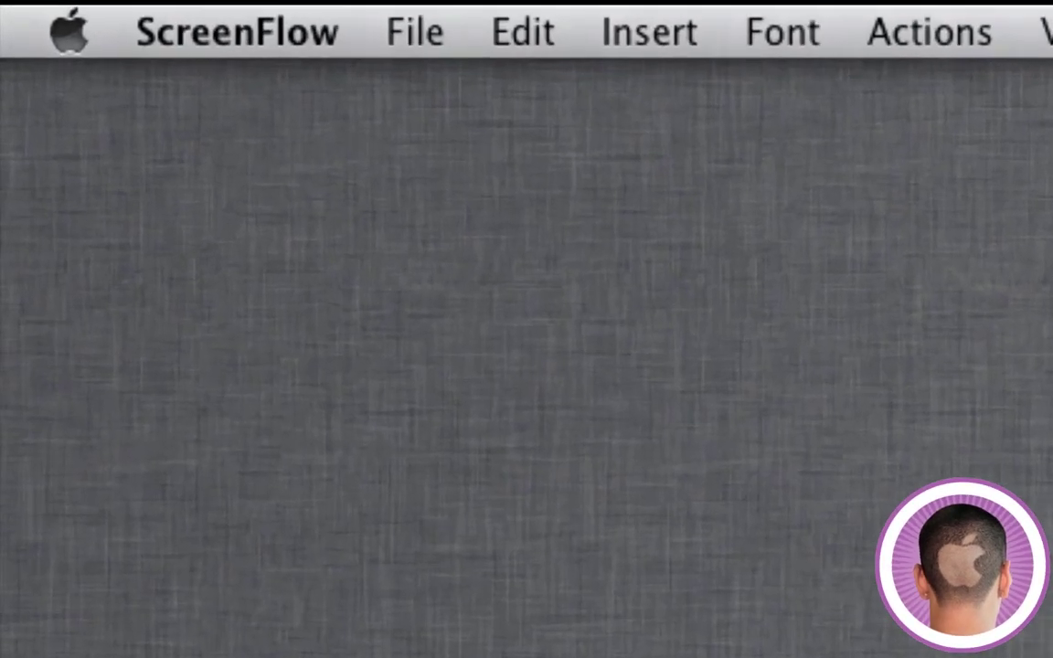
- Open the Parental Controls settings in System Preferences
{"action": "left_click", "coordinate": [7, 17]}
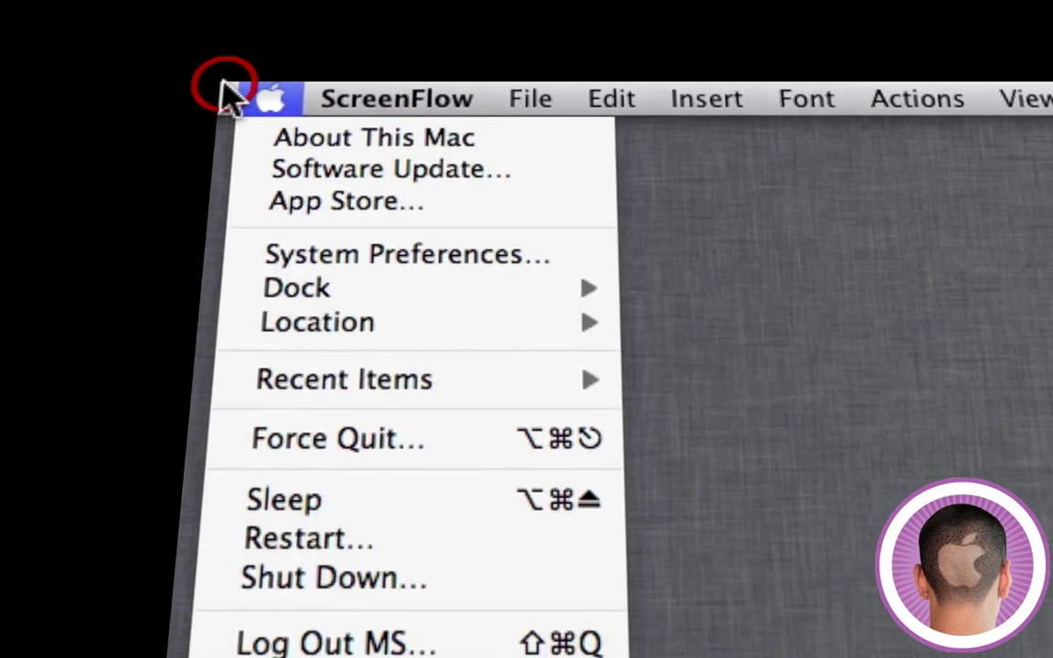
{"action": "left_click", "coordinate": [370, 258]}
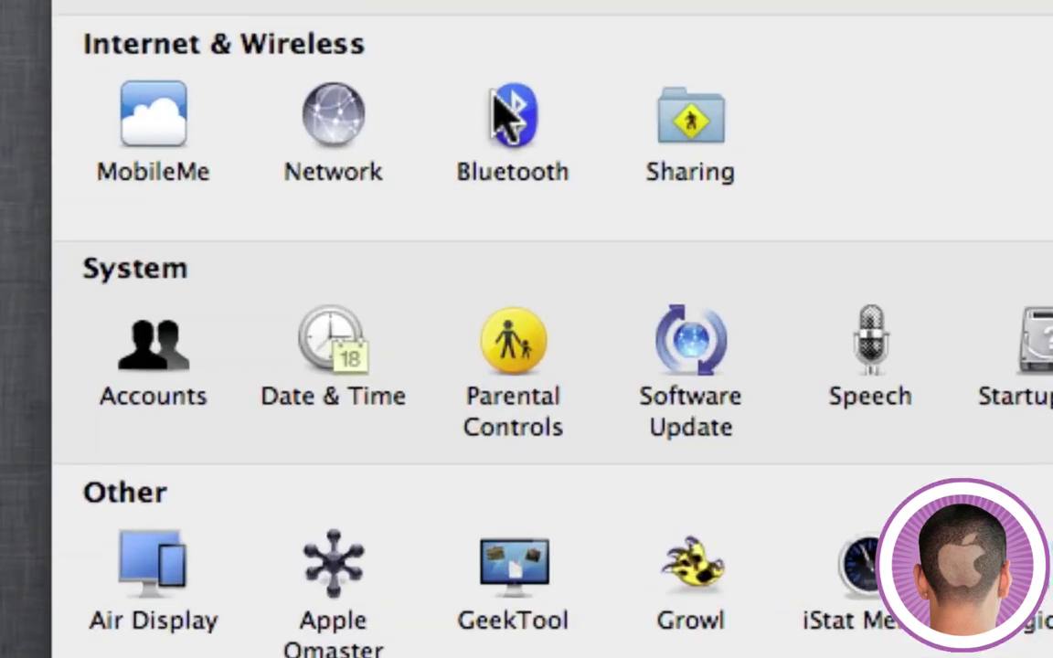
{"action": "left_click", "coordinate": [529, 390]}
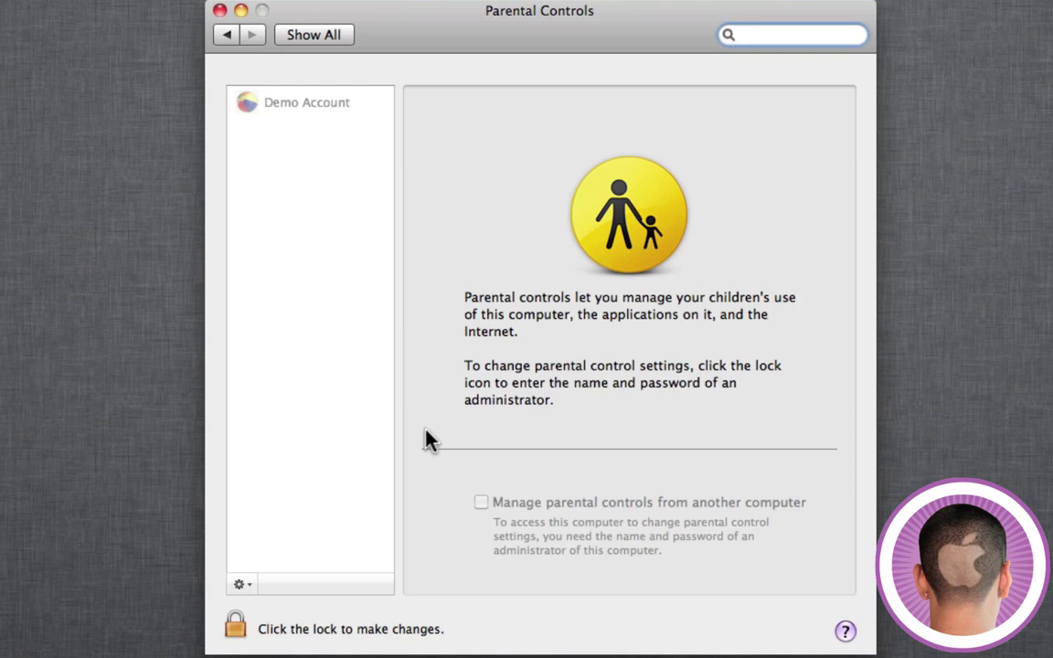
- Unlock the Parental Controls settings by entering the administrator password
{"action": "left_click", "coordinate": [255, 628]}
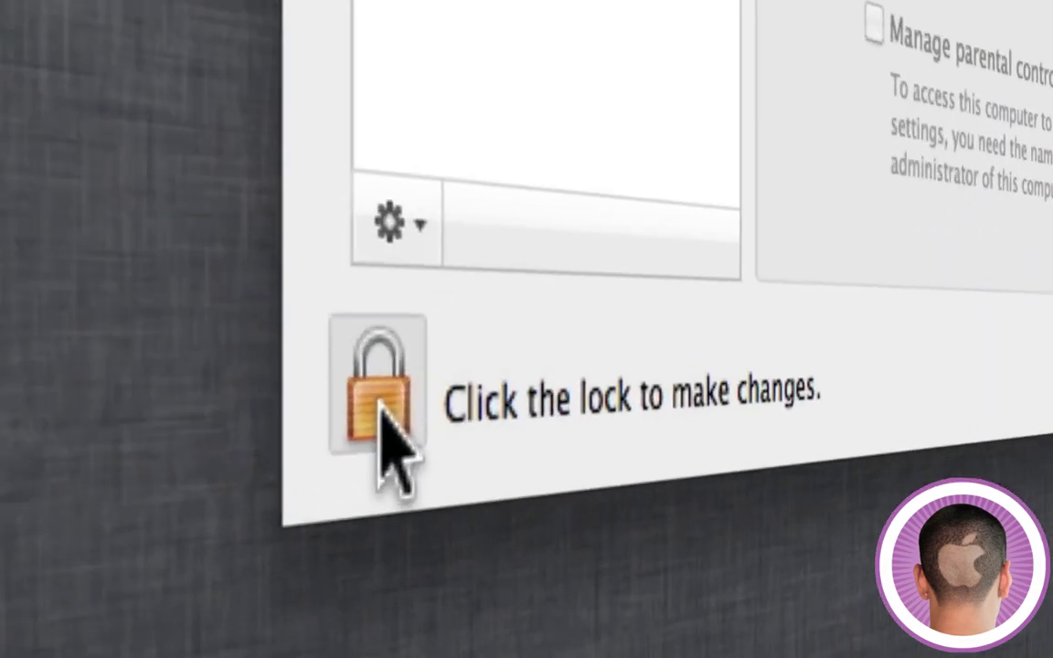
{"action": "left_click", "coordinate": [378, 401]}
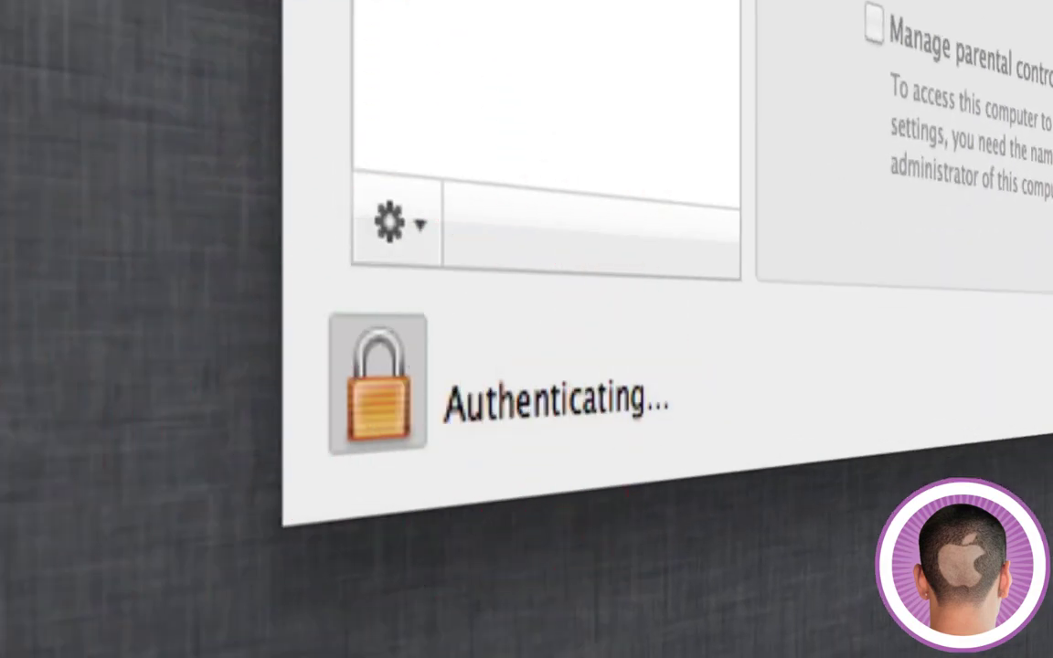
{"action": "type", "text": "•••••••"}
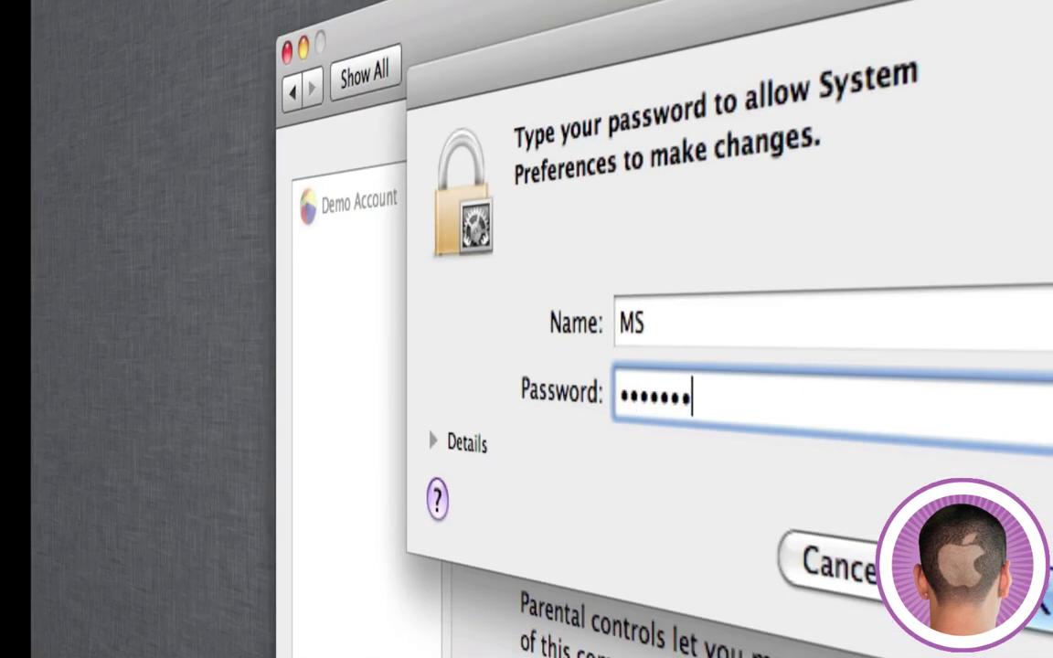
{"action": "key", "text": "Return"}
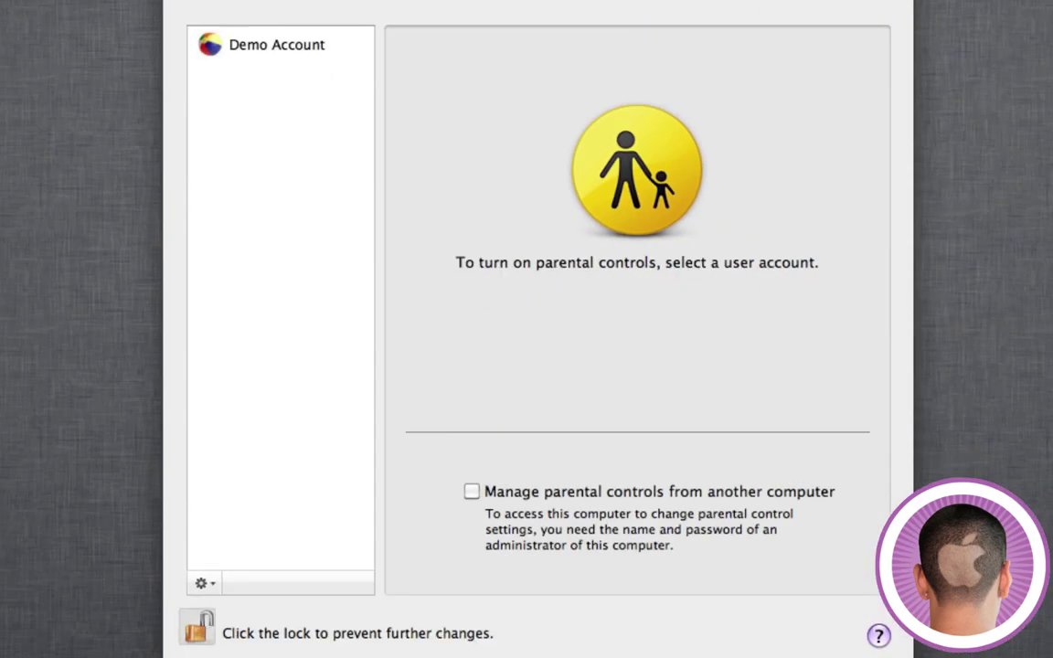
- Enable parental controls for the Demo Account
{"action": "left_click", "coordinate": [287, 45]}
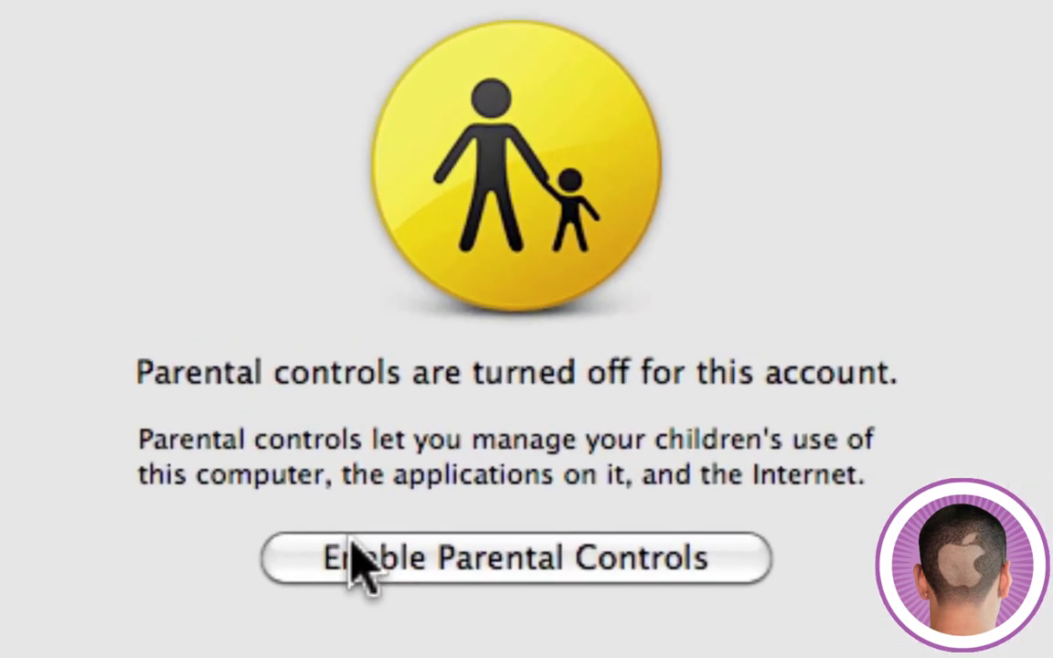
{"action": "left_click", "coordinate": [566, 345]}
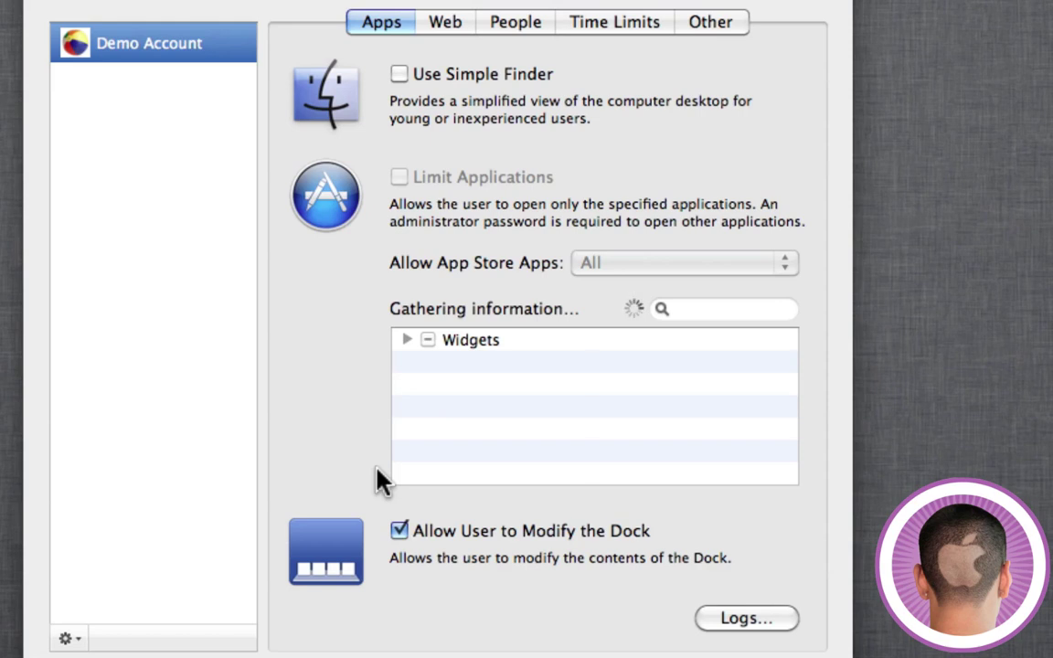
- Enable Simple Finder and Limit Applications for the Demo Account, allowing App Store apps up to 17+
{"action": "left_click", "coordinate": [491, 77]}
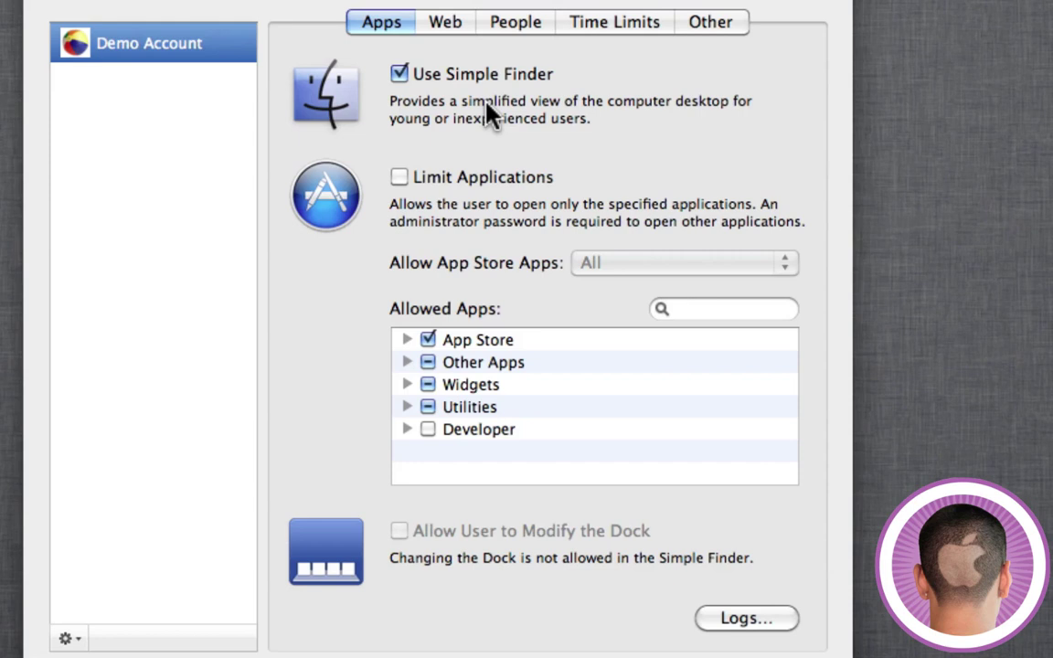
{"action": "left_click", "coordinate": [473, 177]}
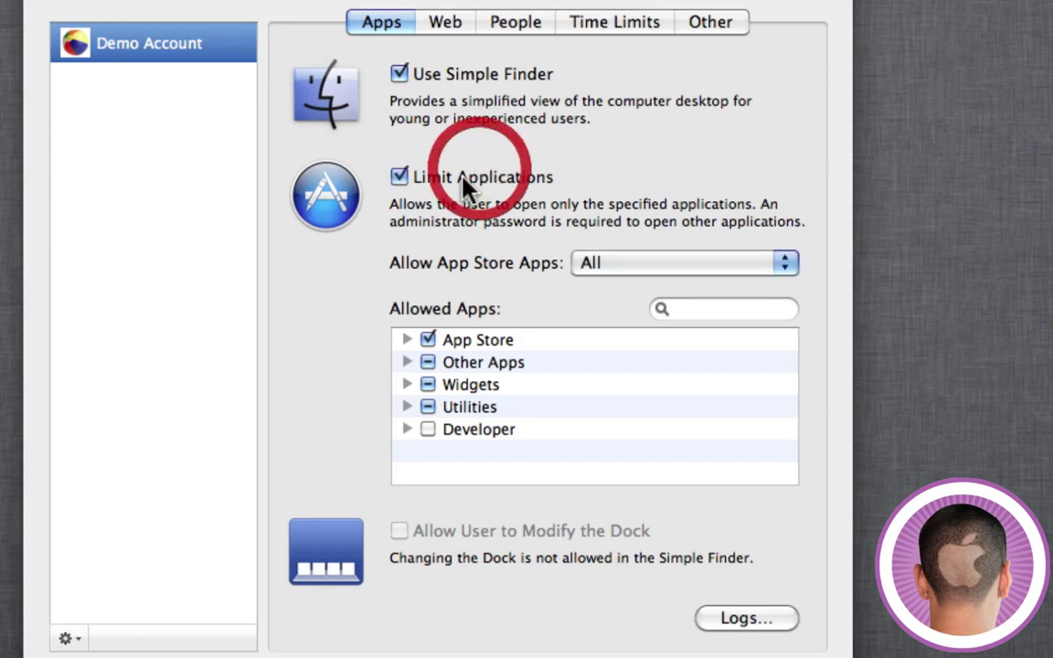
{"action": "left_click", "coordinate": [645, 263]}
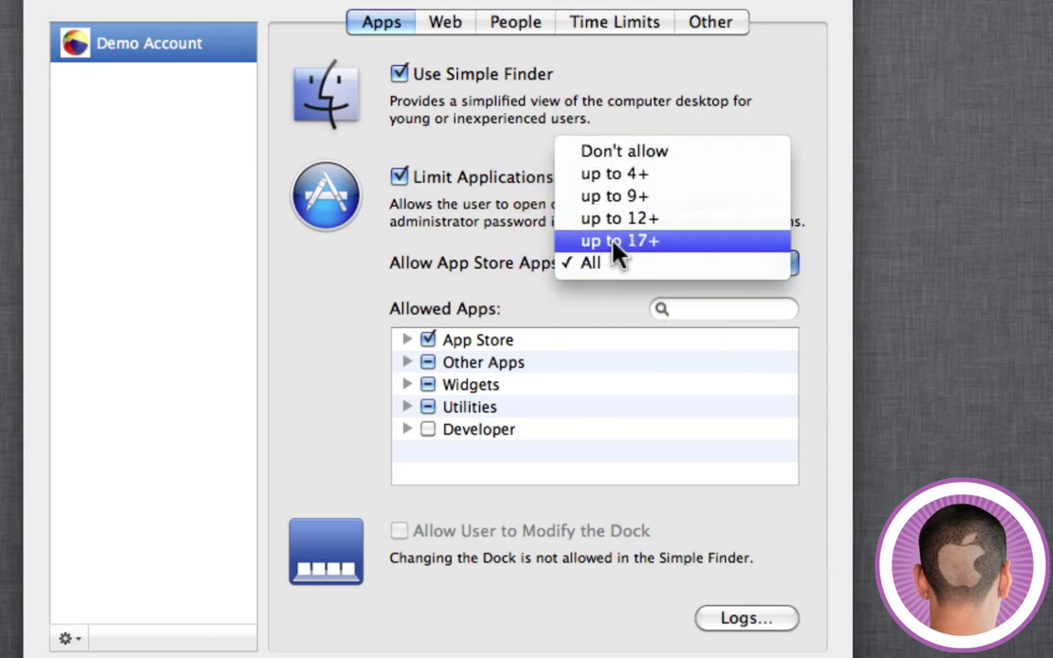
{"action": "left_click", "coordinate": [618, 243]}
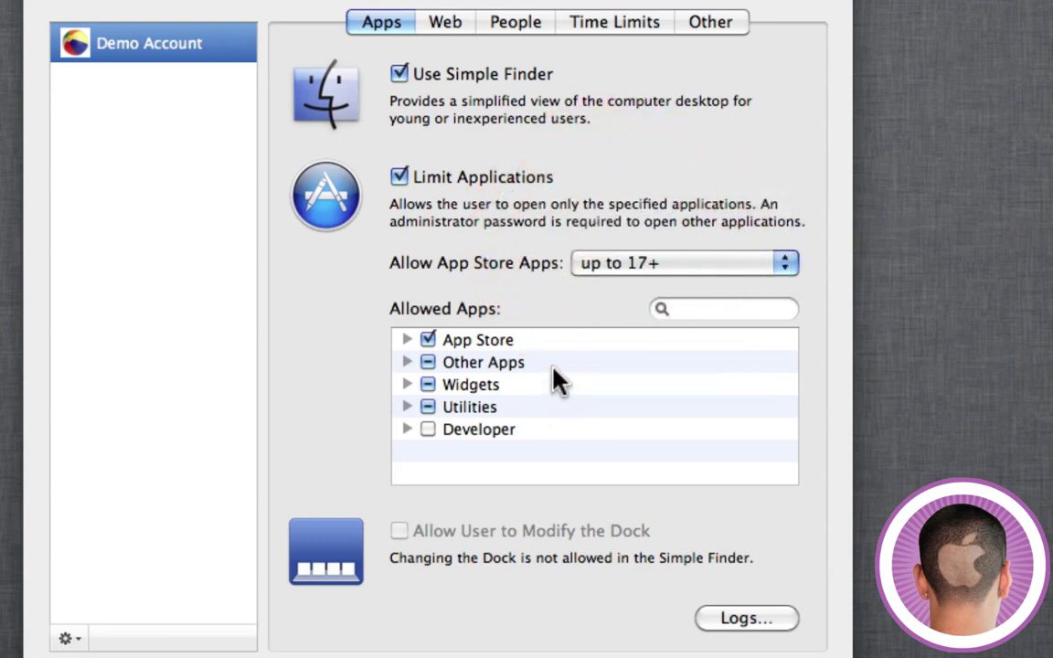
- Remove Twitter — Social from the allowed App Store apps
{"action": "left_click", "coordinate": [407, 340]}
{"action": "scroll", "coordinate": [466, 393], "scroll_direction": "down", "scroll_amount": 5}
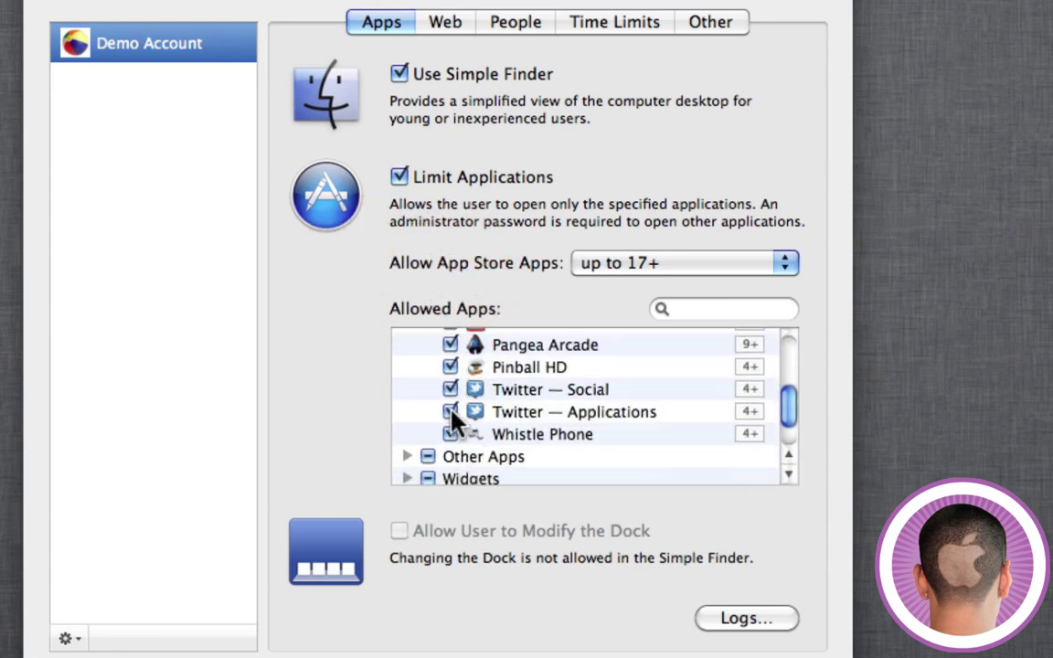
{"action": "left_click", "coordinate": [451, 412]}
{"action": "left_click", "coordinate": [449, 390]}
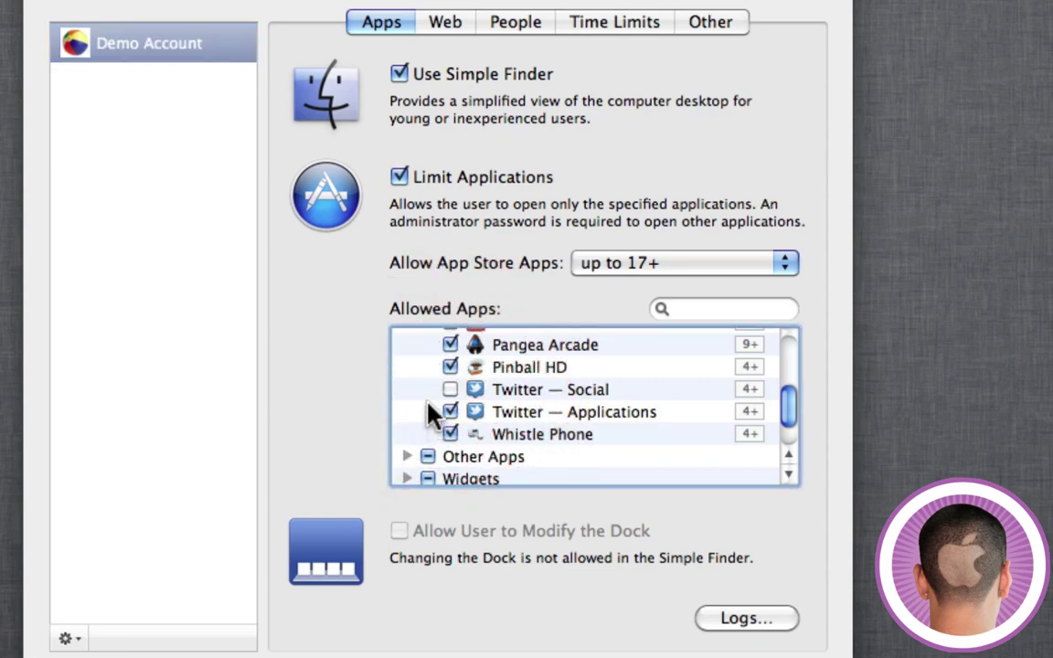
- Look through the Other Apps category of allowed apps and collapse the App Store and Other Apps lists
{"action": "scroll", "coordinate": [431, 408], "scroll_direction": "down", "scroll_amount": 2}
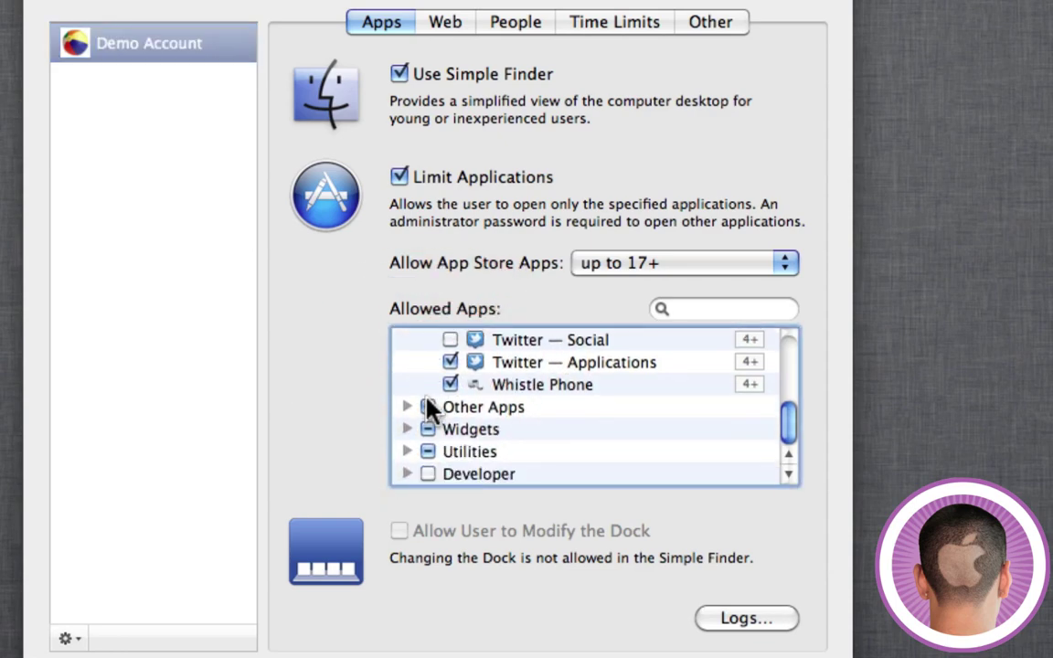
{"action": "left_click", "coordinate": [408, 407]}
{"action": "scroll", "coordinate": [454, 465], "scroll_direction": "down", "scroll_amount": 10}
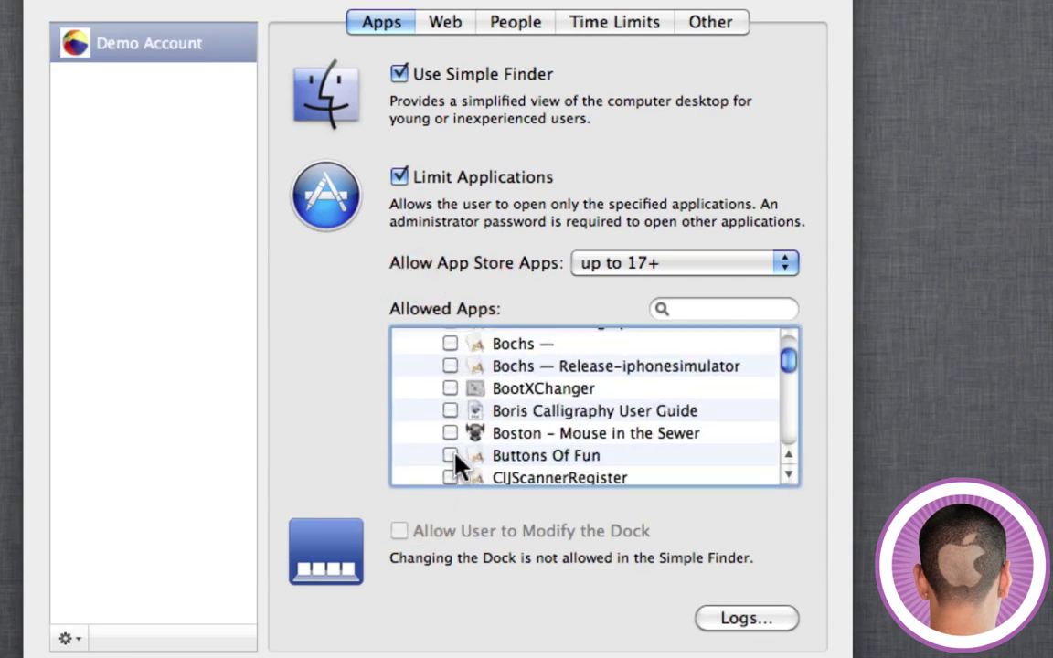
{"action": "scroll", "coordinate": [457, 464], "scroll_direction": "down", "scroll_amount": 15}
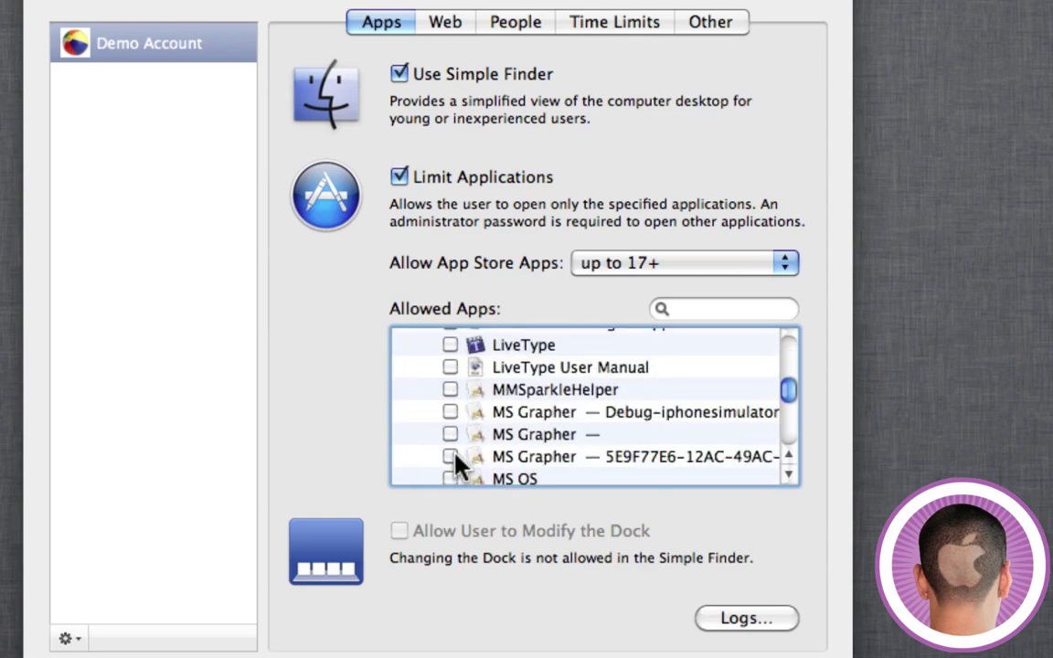
{"action": "scroll", "coordinate": [457, 464], "scroll_direction": "down", "scroll_amount": 15}
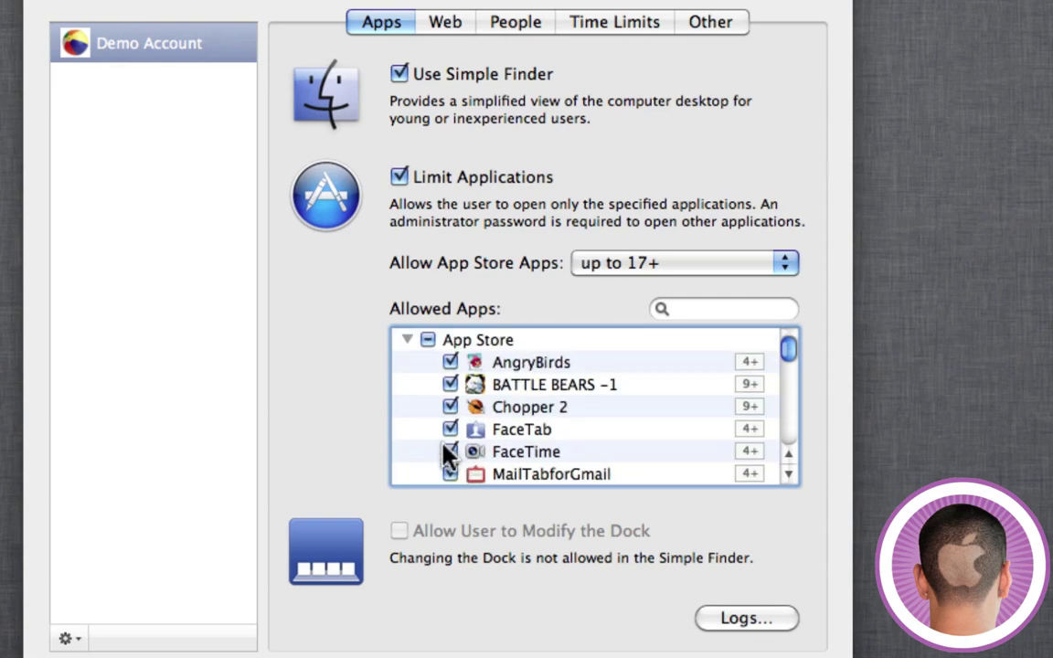
{"action": "left_click", "coordinate": [405, 340]}
{"action": "scroll", "coordinate": [422, 399], "scroll_direction": "down", "scroll_amount": 1}
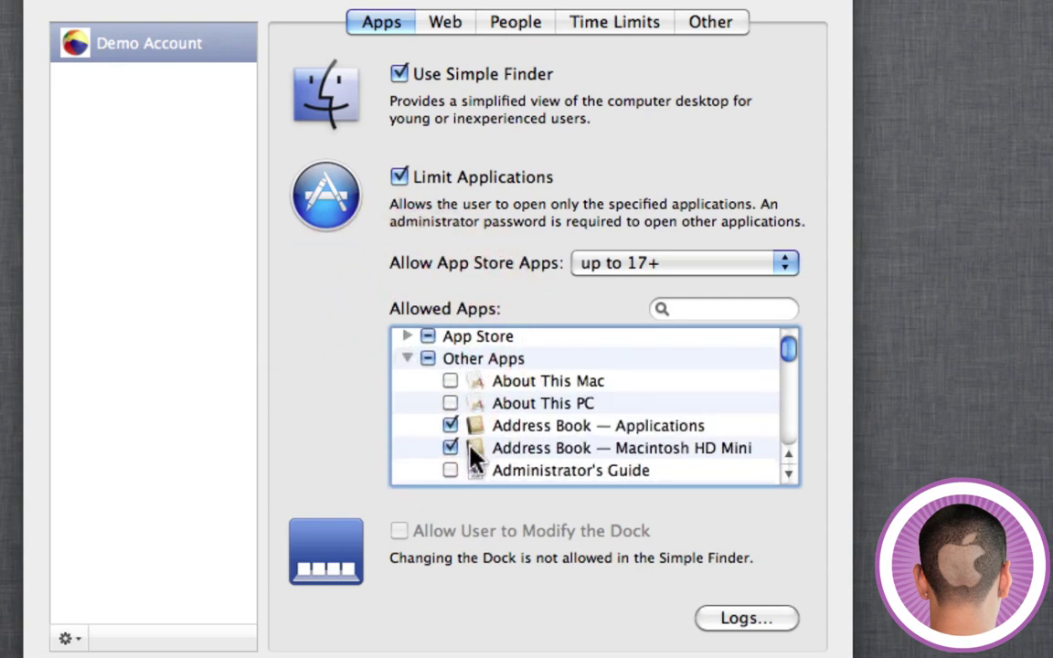
{"action": "left_click", "coordinate": [409, 359]}
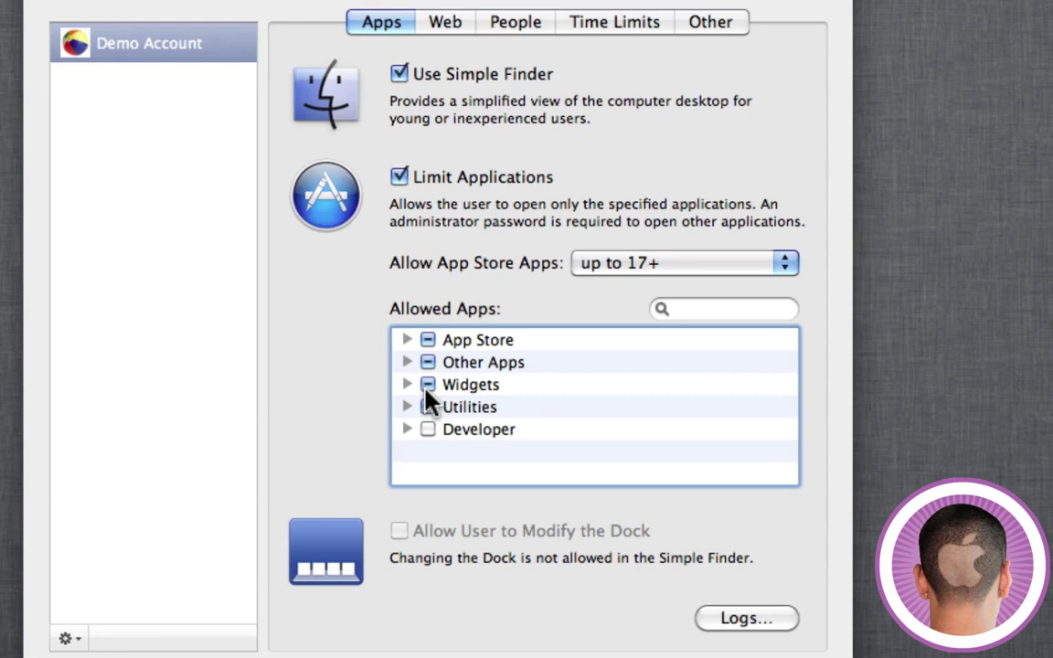
- Turn off Simple Finder for the Demo Account
{"action": "left_click", "coordinate": [430, 74]}
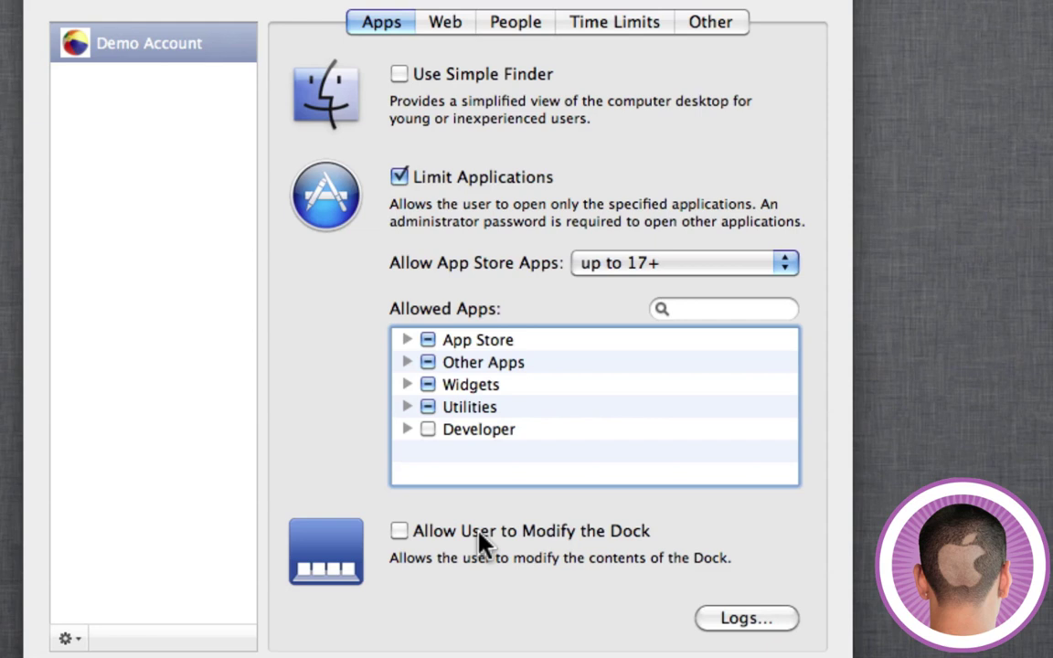
- Open the account's activity logs and view the iChat, Websites Blocked and Websites Visited collections
{"action": "left_click", "coordinate": [735, 618]}
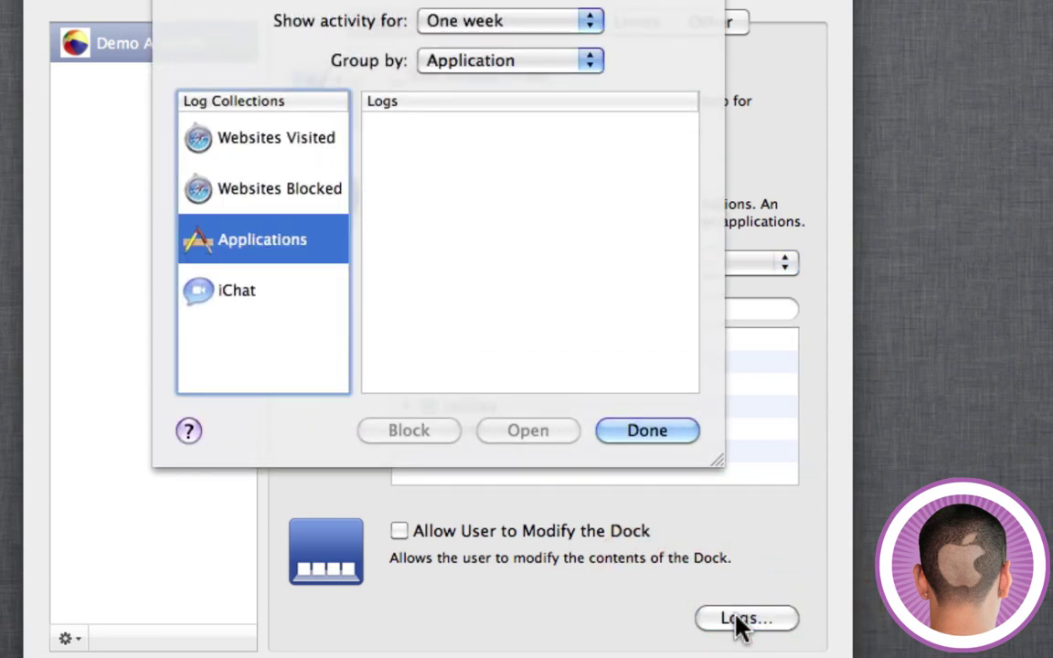
{"action": "left_click", "coordinate": [305, 292]}
{"action": "left_click", "coordinate": [306, 222]}
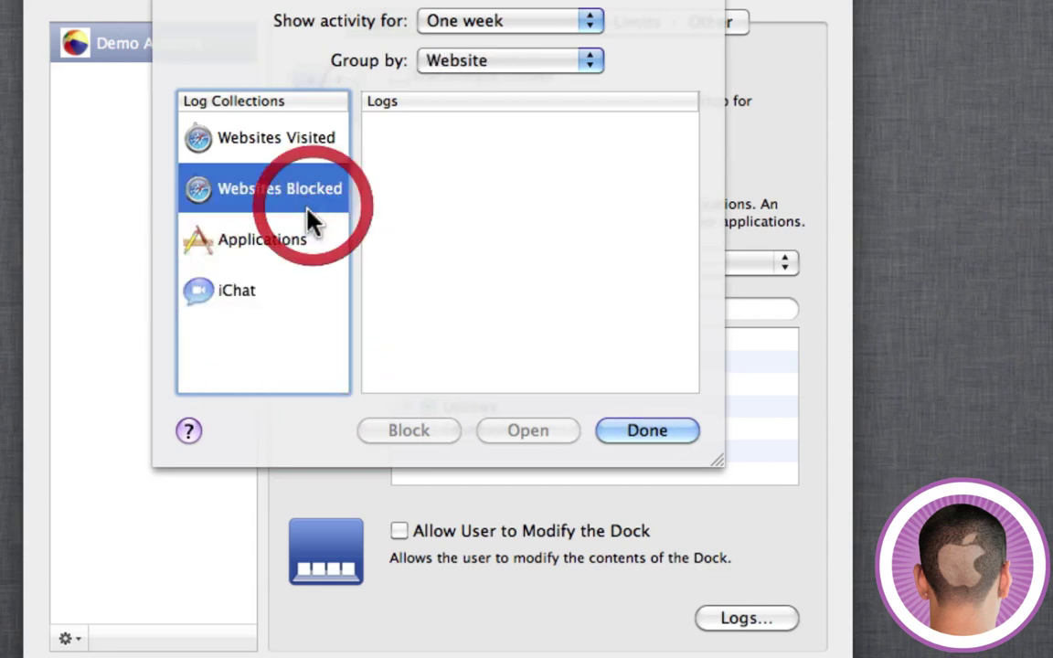
{"action": "left_click", "coordinate": [308, 144]}
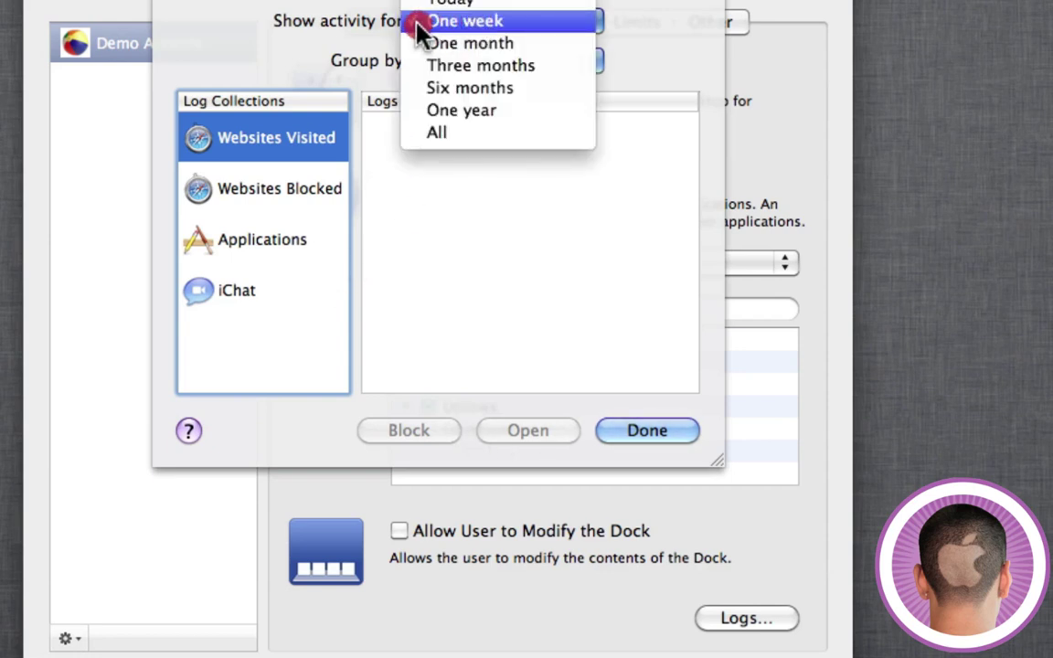
- Check the available time periods and grouping options for the Websites Visited log, and close the logs
{"action": "left_click", "coordinate": [416, 26]}
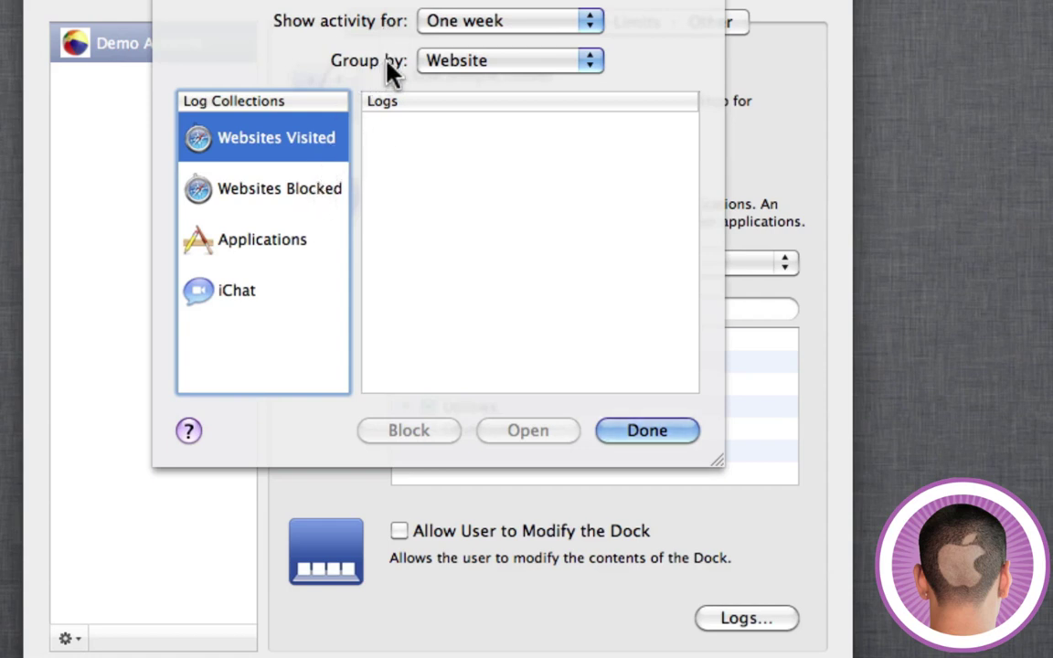
{"action": "left_click", "coordinate": [482, 23]}
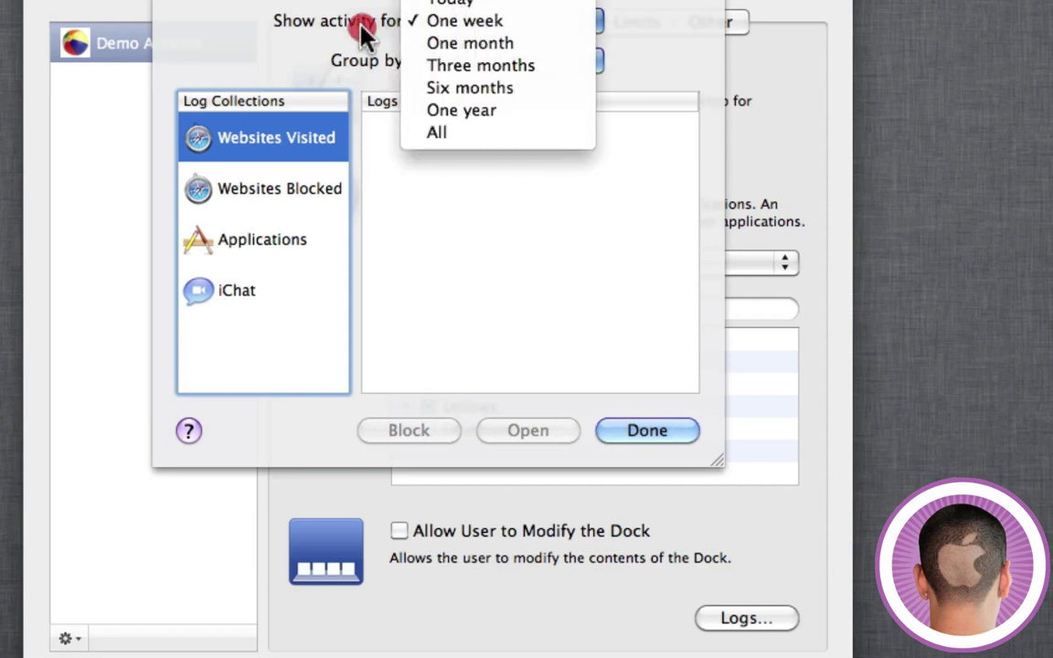
{"action": "left_click", "coordinate": [506, 28]}
{"action": "left_click", "coordinate": [505, 28]}
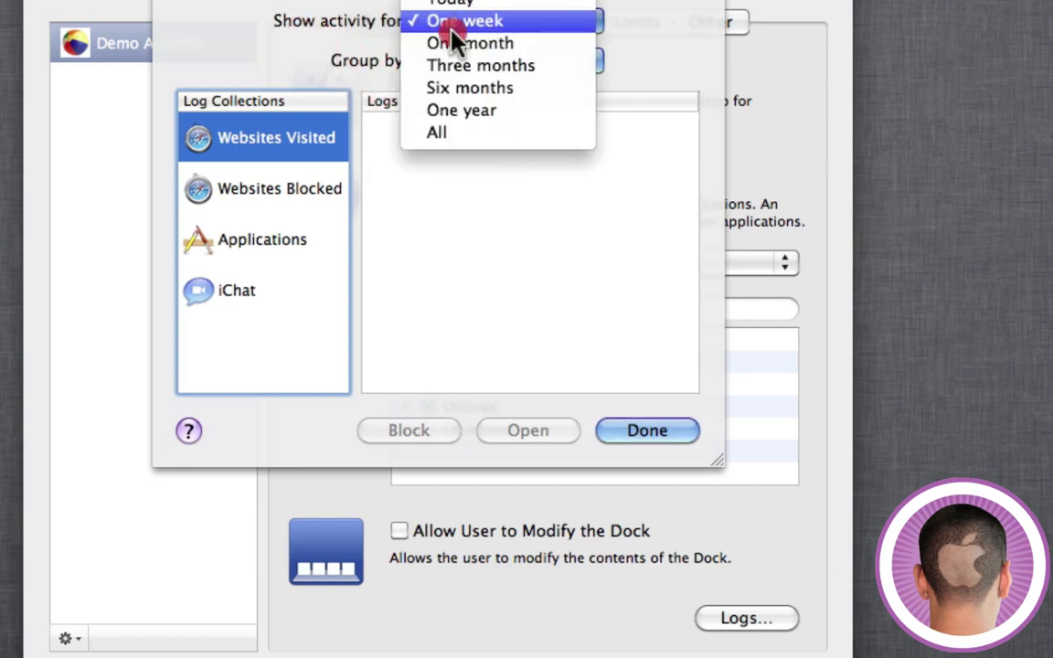
{"action": "left_click", "coordinate": [320, 60]}
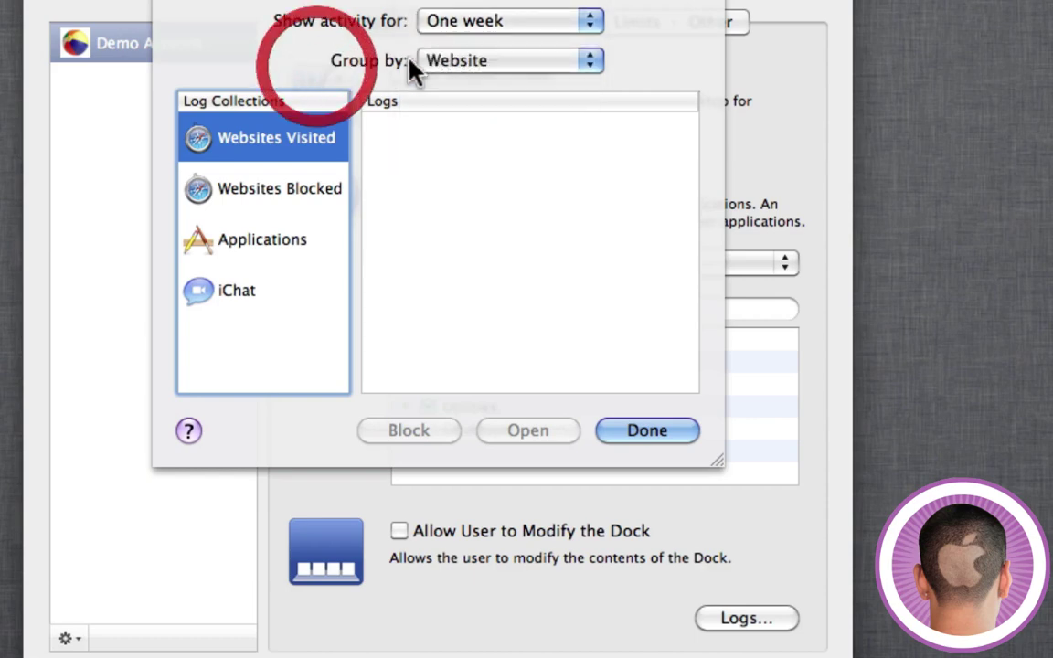
{"action": "left_click", "coordinate": [436, 68]}
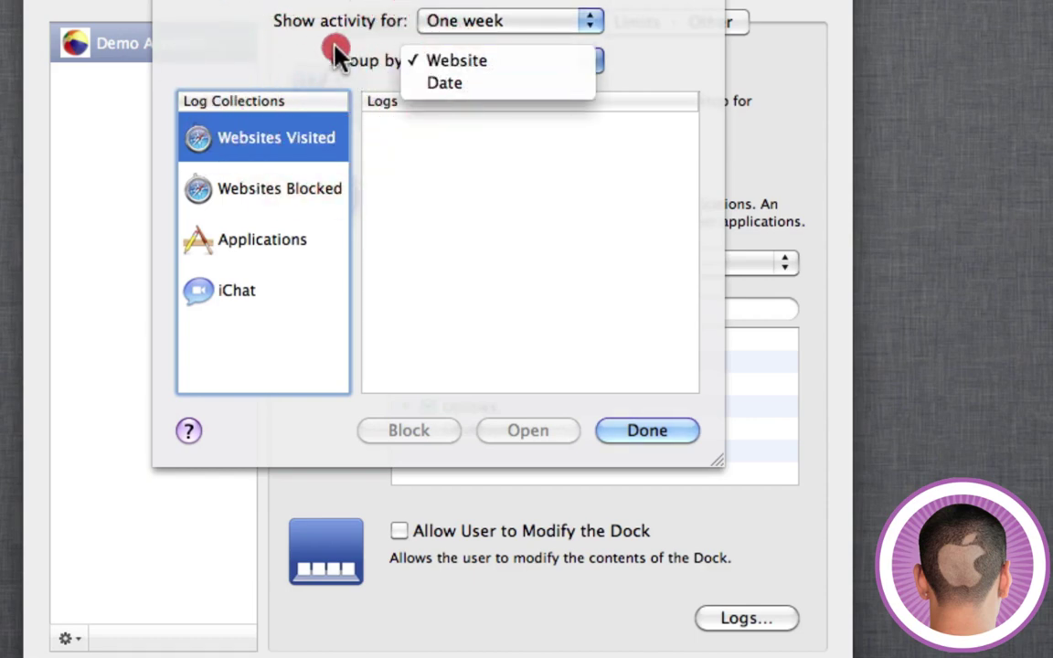
{"action": "left_click", "coordinate": [336, 58]}
{"action": "left_click", "coordinate": [654, 437]}
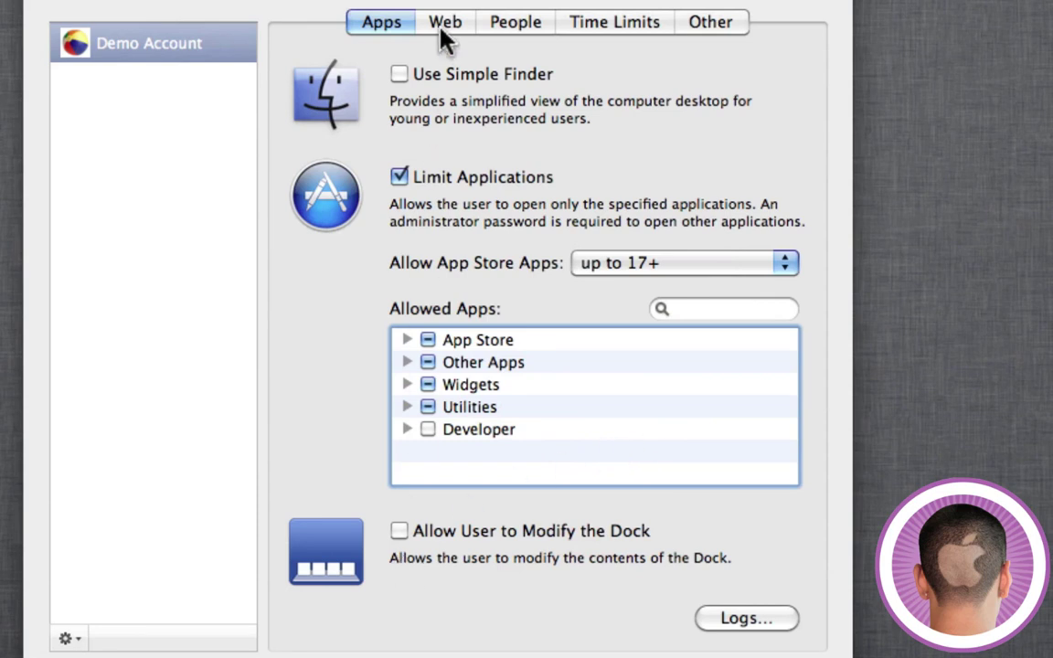
- Set website access to limit adult websites automatically, and accept the custom allow and deny lists without adding any sites
{"action": "left_click", "coordinate": [445, 28]}
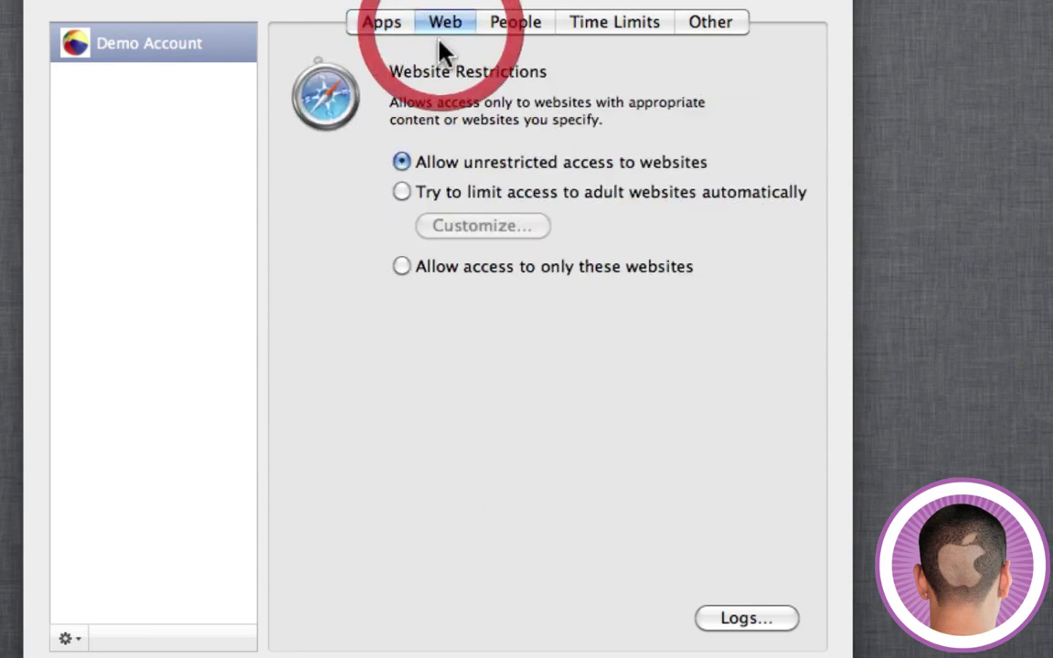
{"action": "left_click", "coordinate": [458, 197]}
{"action": "left_click", "coordinate": [458, 224]}
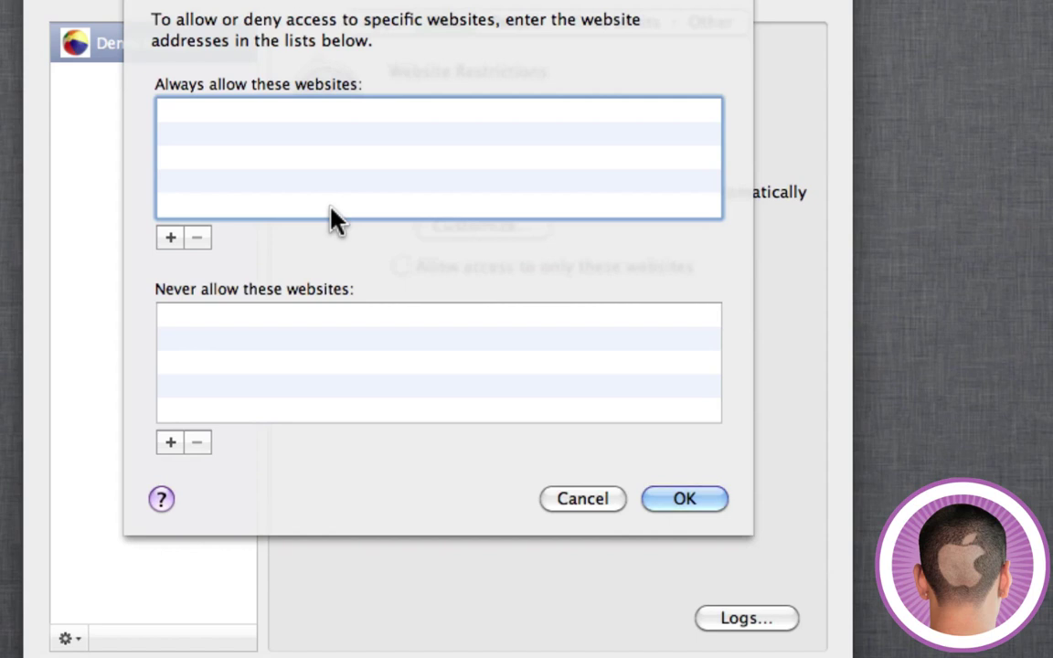
{"action": "key", "text": "Return"}
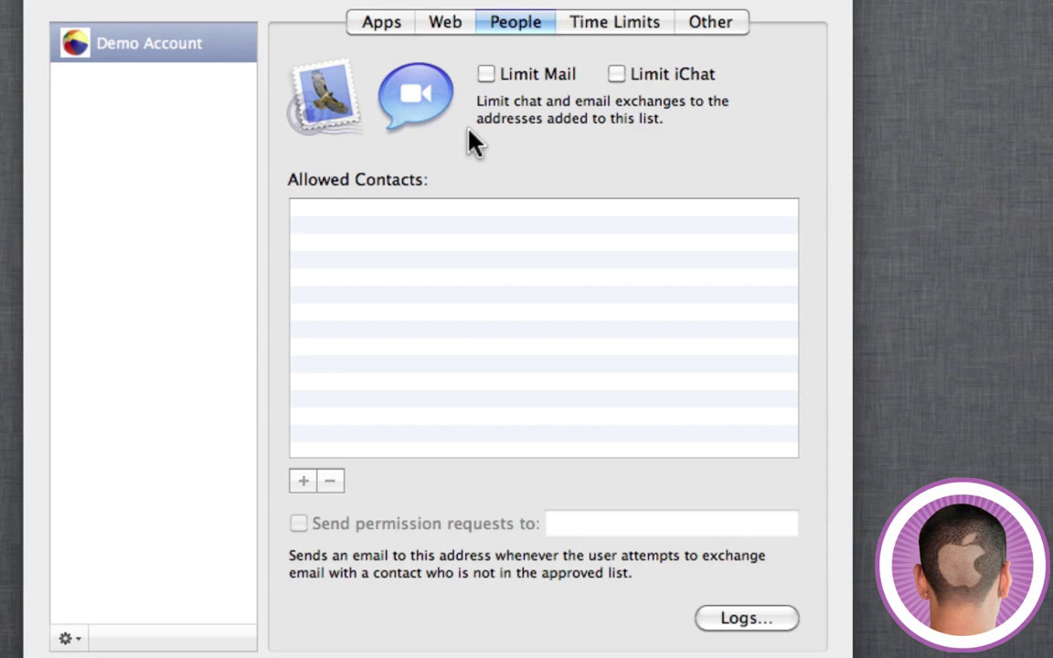
- Review the account's Time Limits and Other restrictions, and return to the Apps restrictions
{"action": "left_click", "coordinate": [630, 30]}
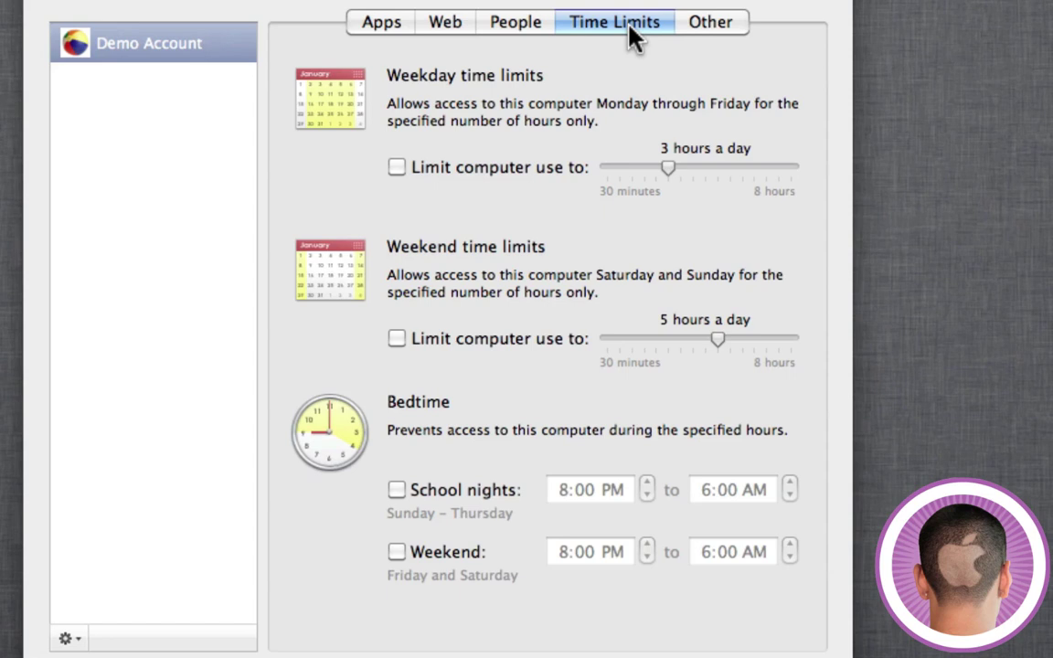
{"action": "left_click", "coordinate": [710, 25]}
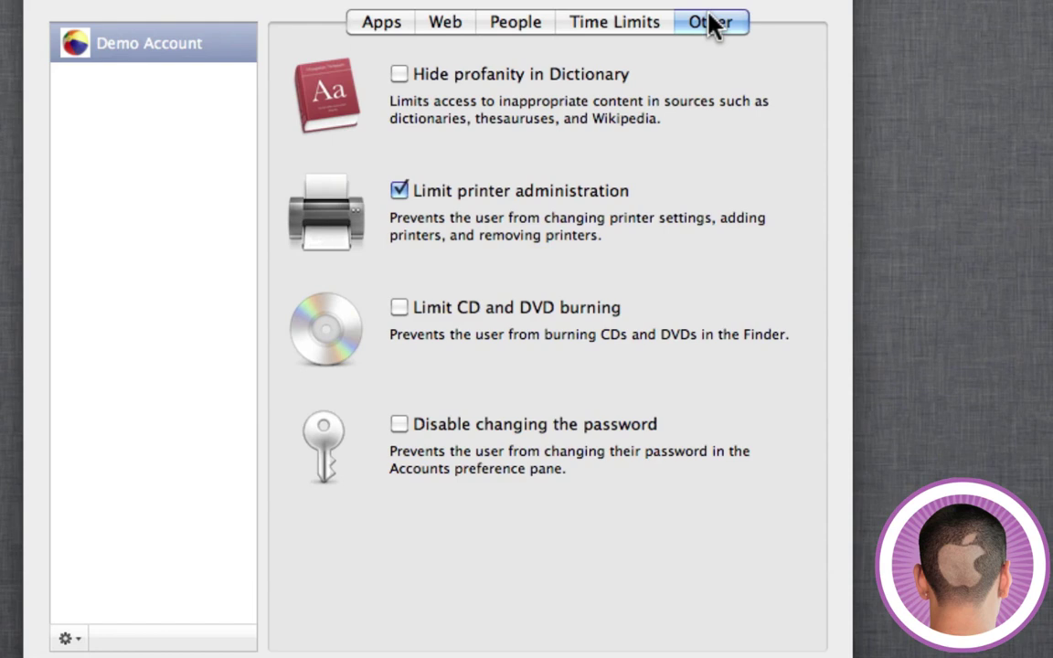
{"action": "left_click", "coordinate": [414, 27]}
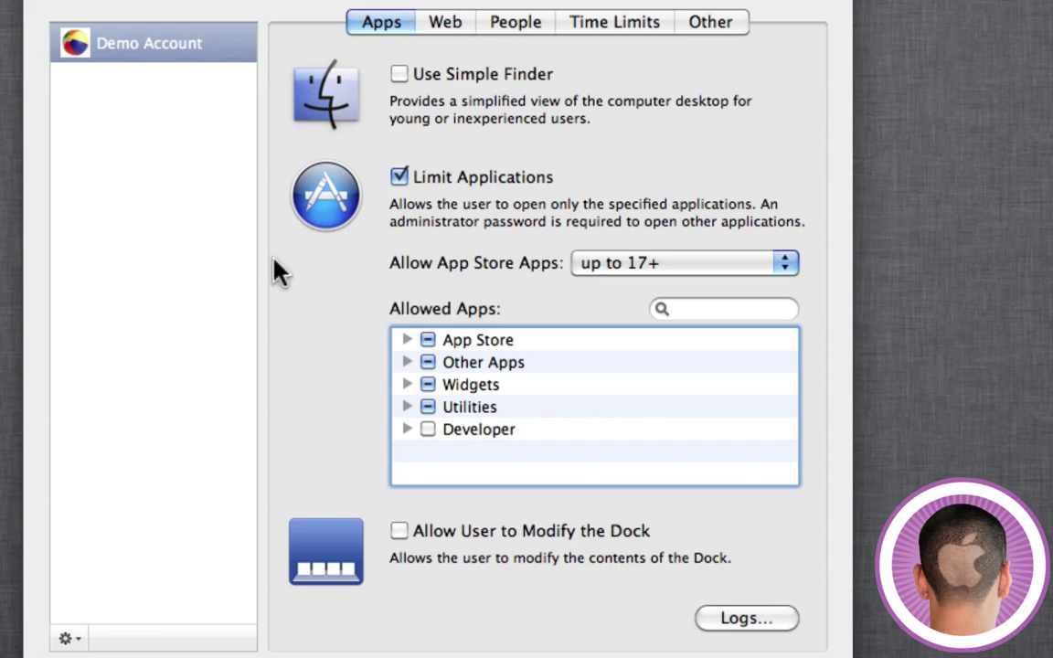
- Turn off parental controls for the Demo Account
{"action": "left_click", "coordinate": [69, 640]}
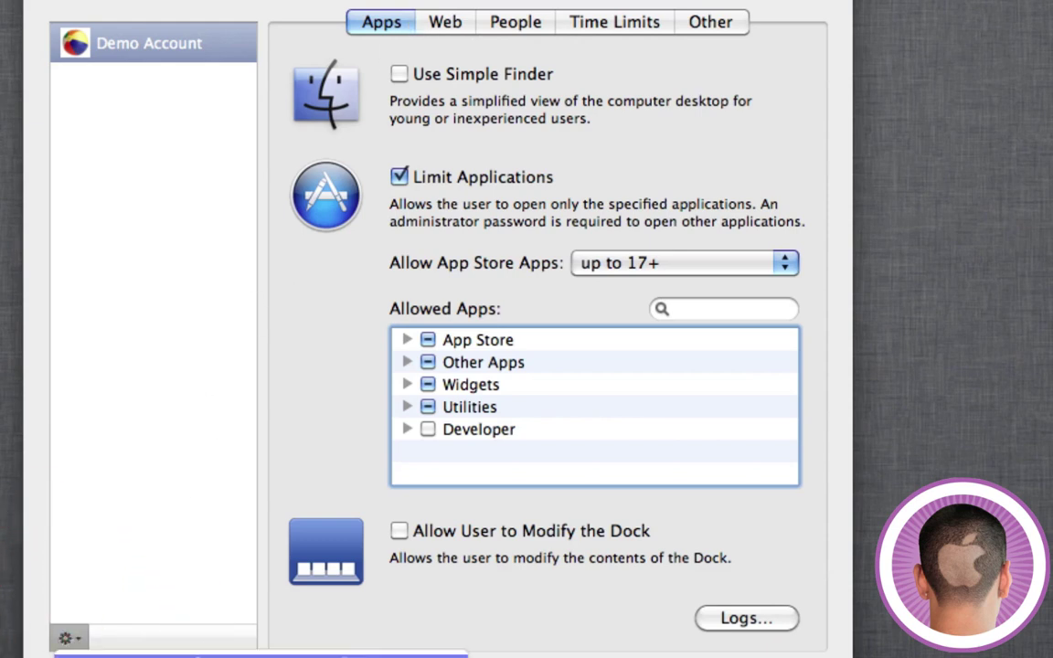
{"action": "left_click", "coordinate": [91, 652]}
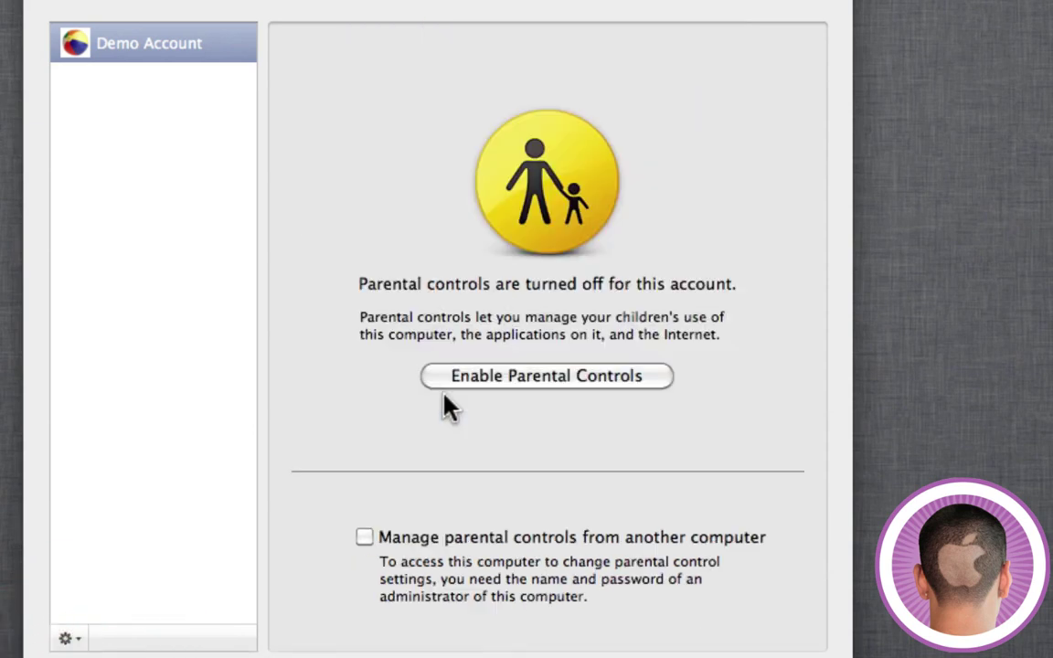